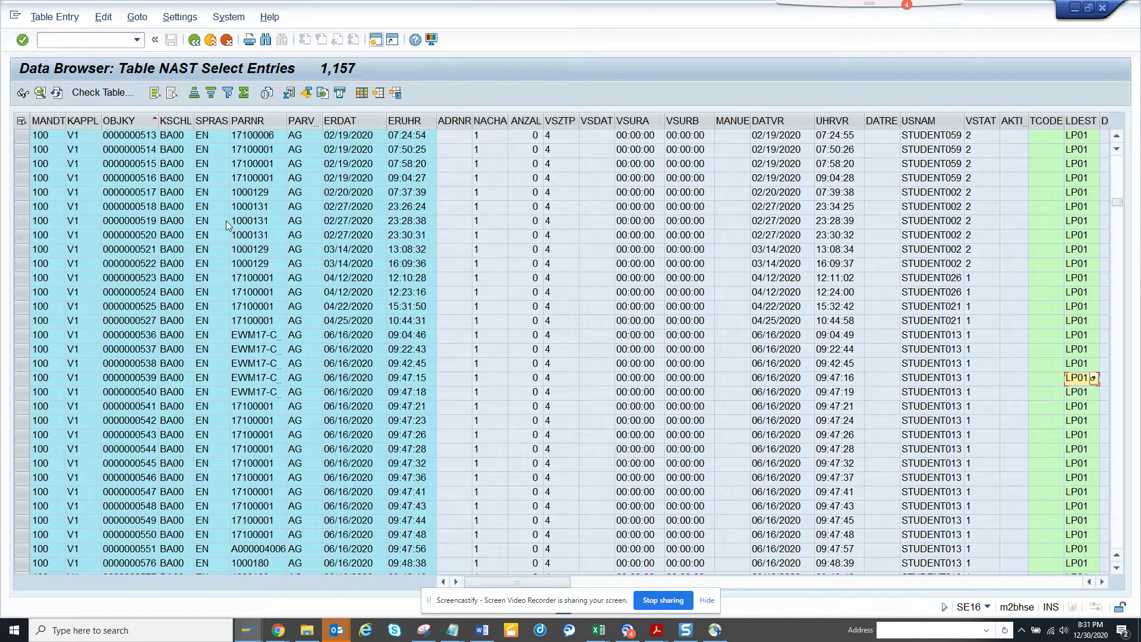
# - Go back from the 1,157-entry NAST results list to the NAST Data Browser selection screen
pyautogui.click(194, 43)
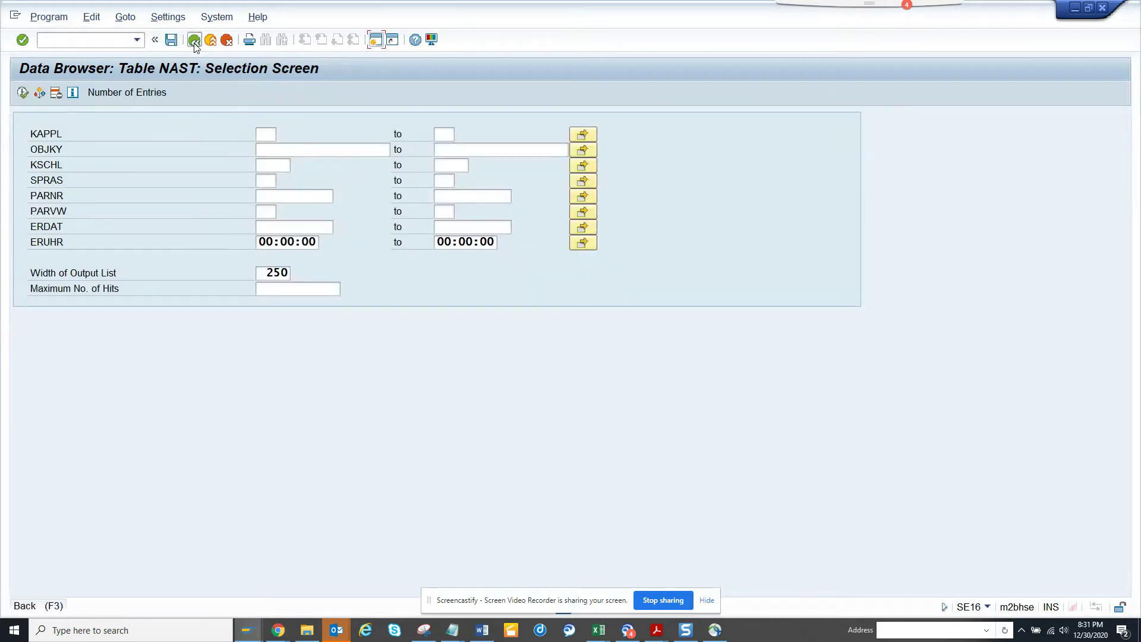
# - Reopen table NAST in the Data Browser and list its first 200 entries
pyautogui.click(195, 41)
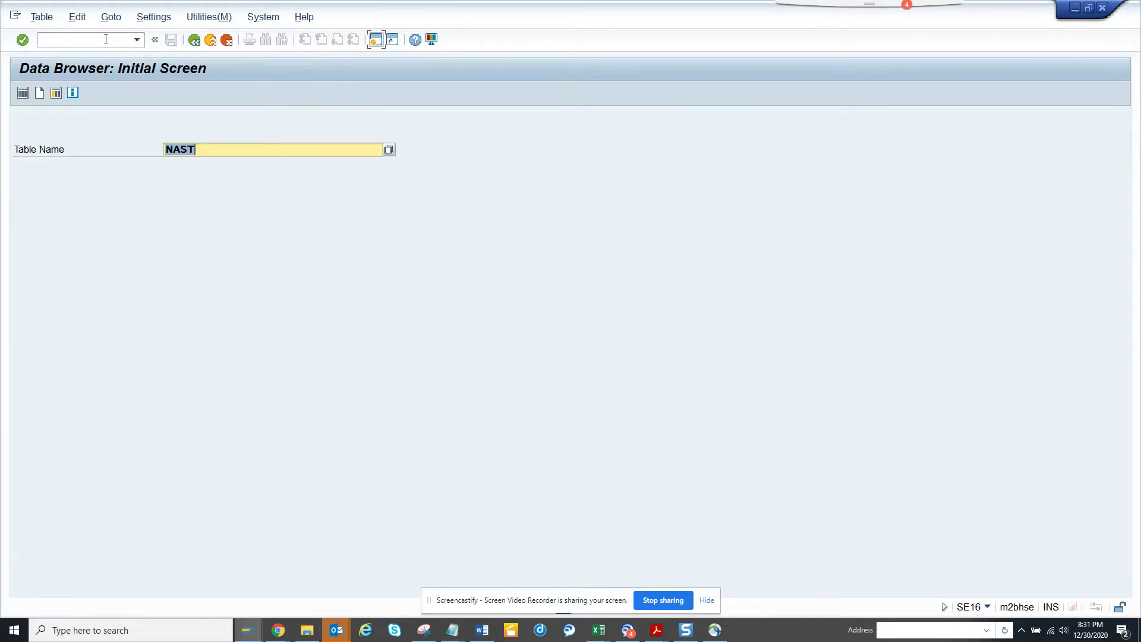
pyautogui.click(106, 39)
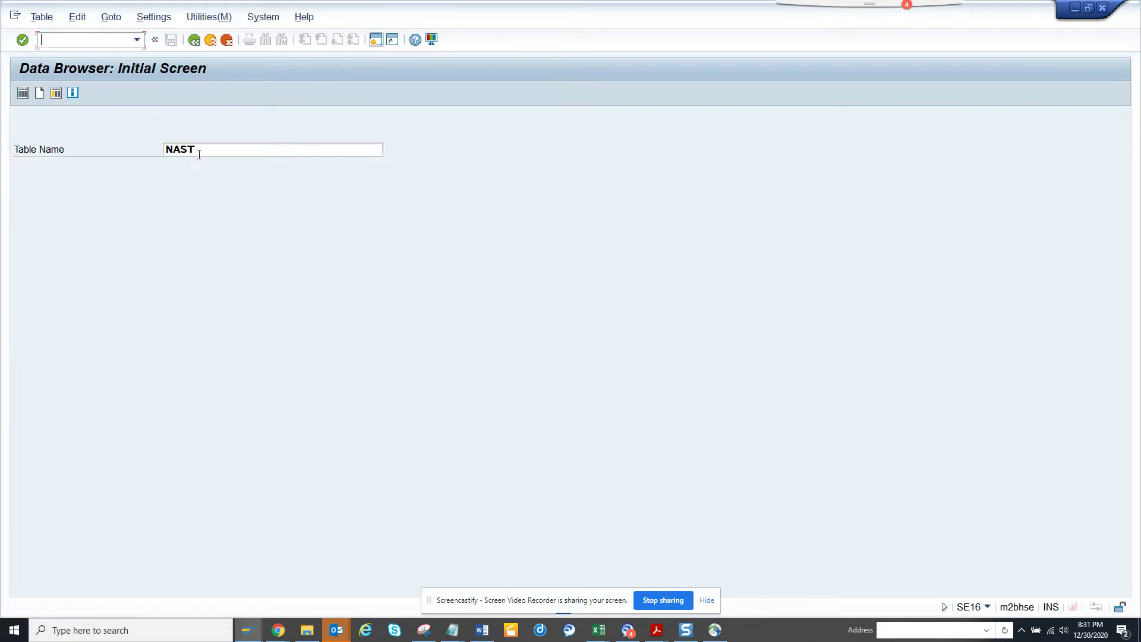
pyautogui.click(23, 93)
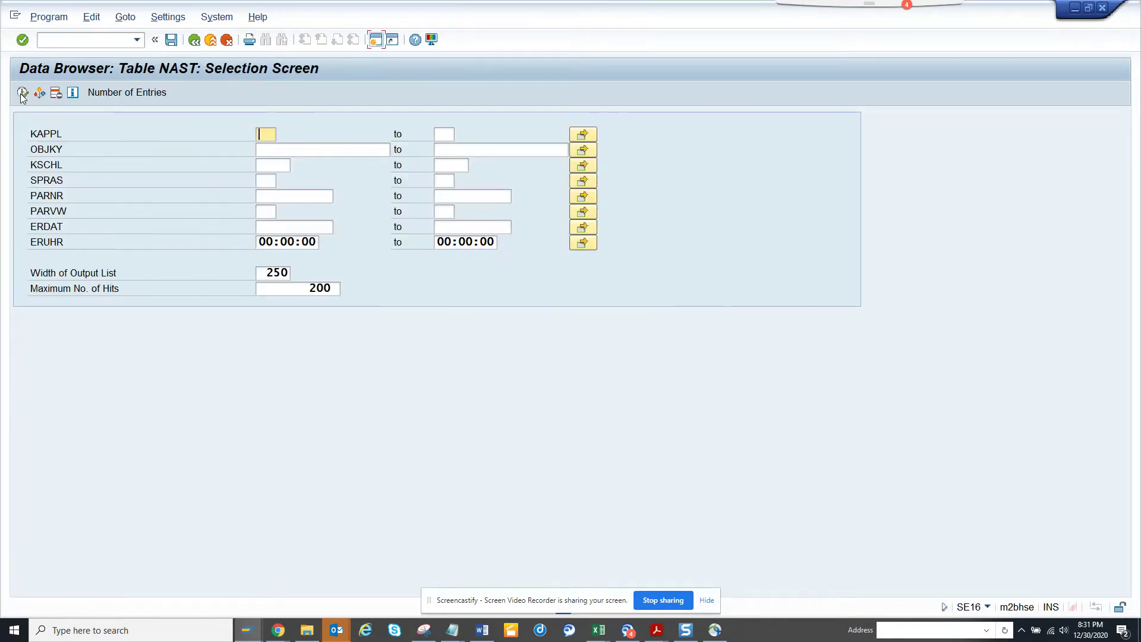
pyautogui.click(23, 94)
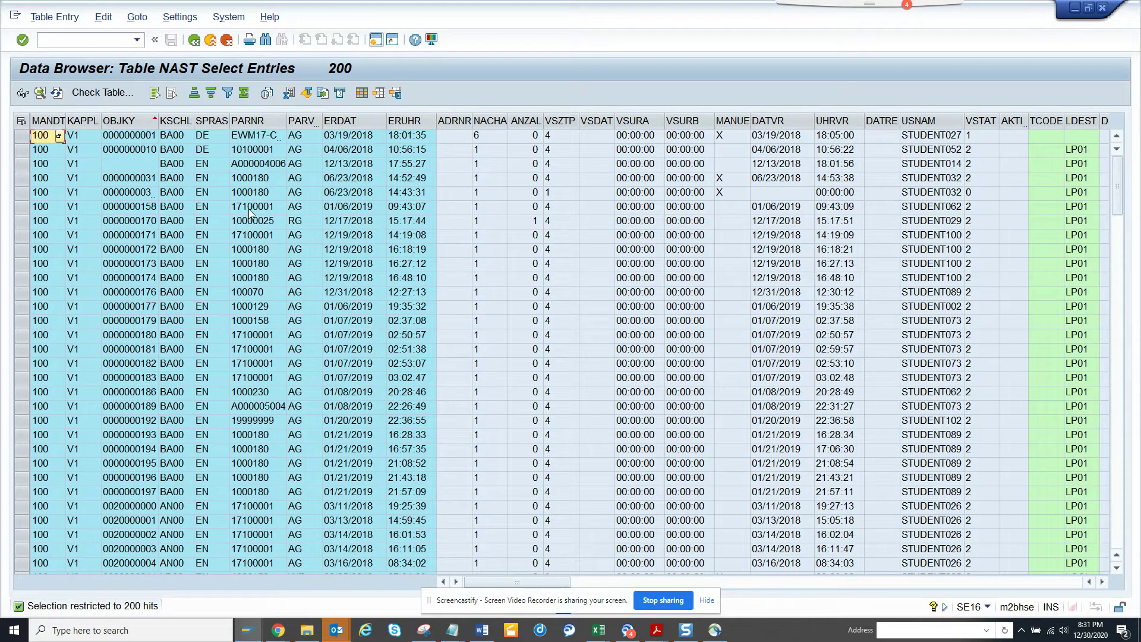
# - Browse the NAST entries down to the EF purchasing messages, then return to the selection criteria
pyautogui.click(145, 295)
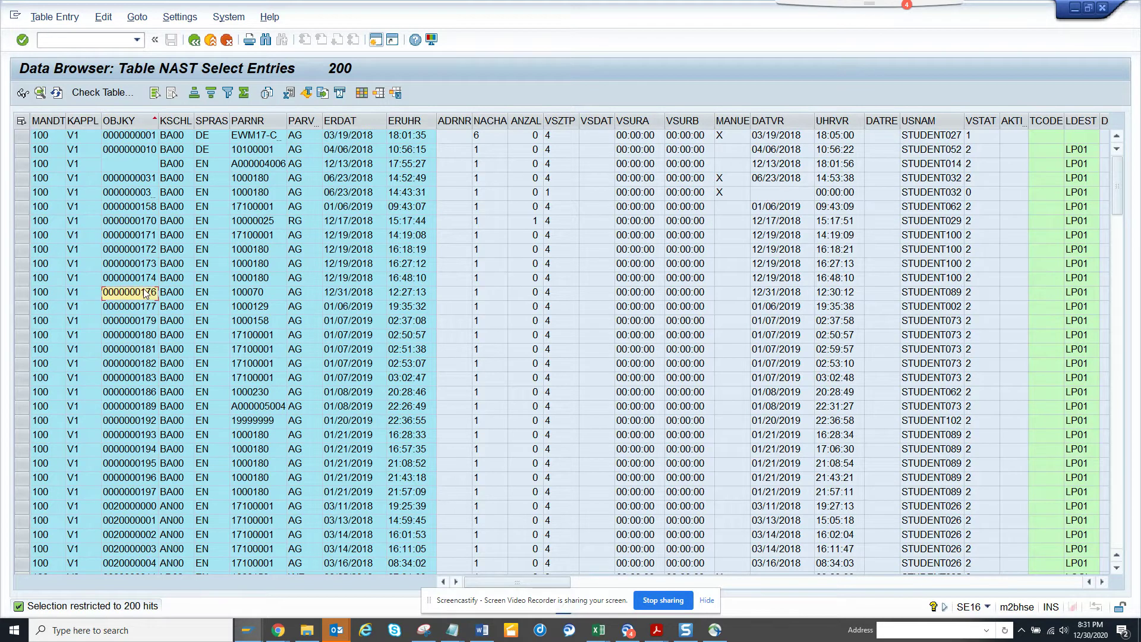
pyautogui.click(86, 137)
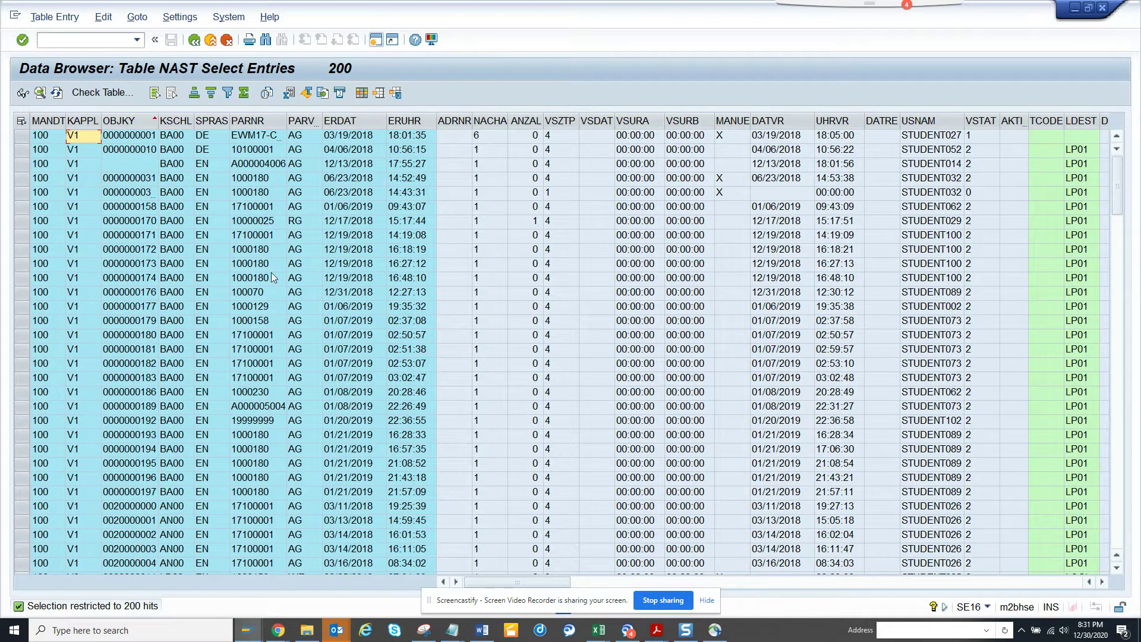
pyautogui.click(326, 338)
pyautogui.press('pagedown')
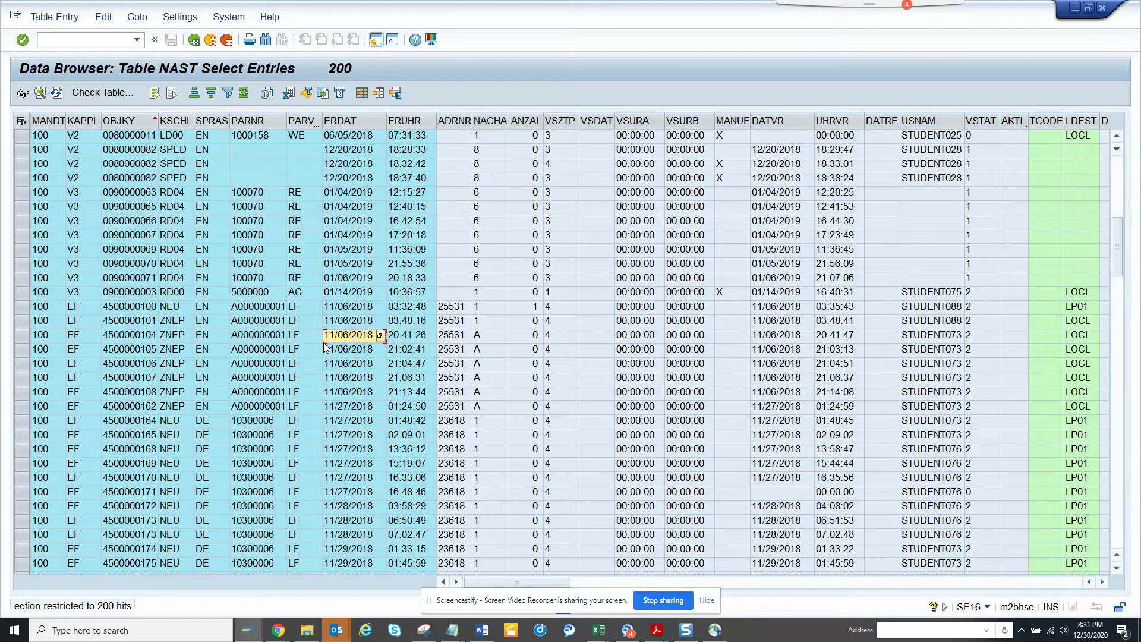
pyautogui.press('pagedown')
pyautogui.press('pagedown')
pyautogui.press('pagedown')
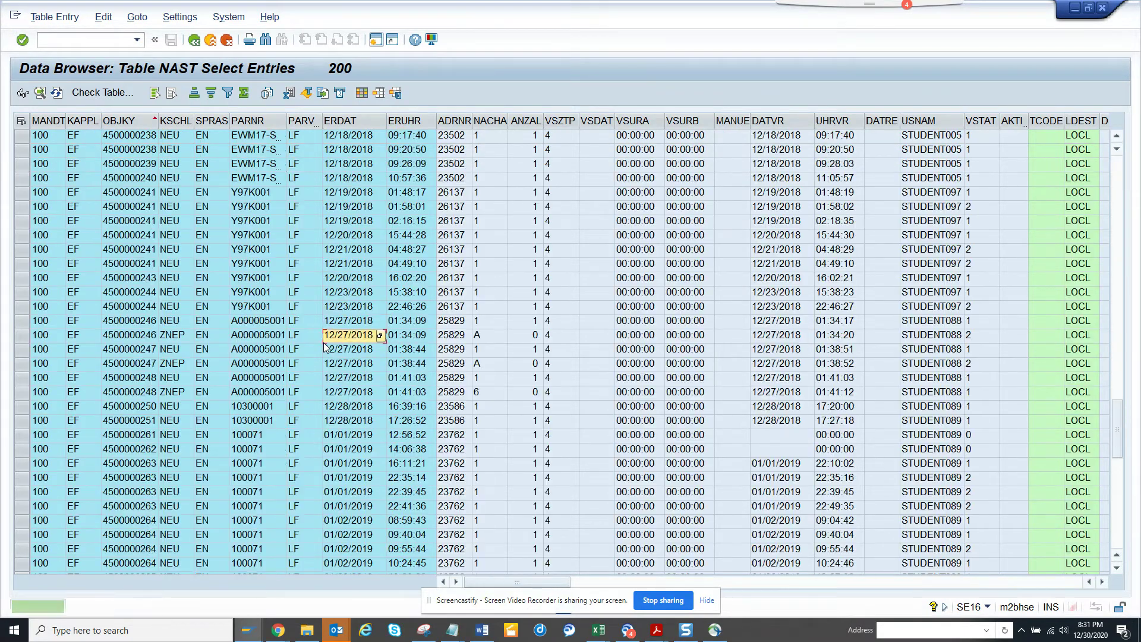
pyautogui.press('pagedown')
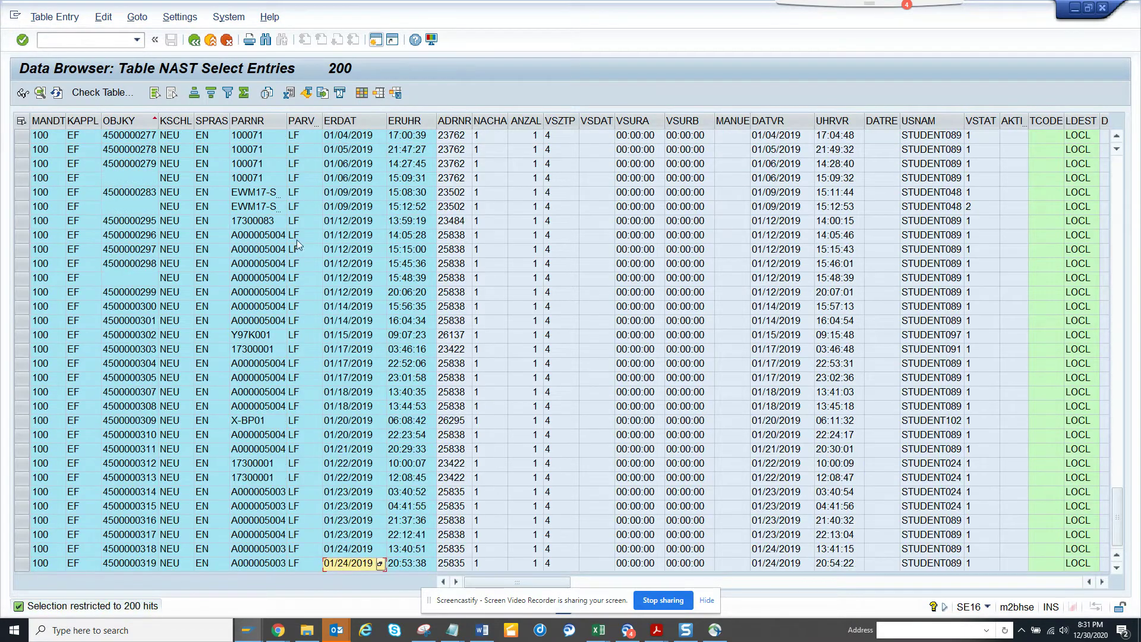
pyautogui.click(195, 40)
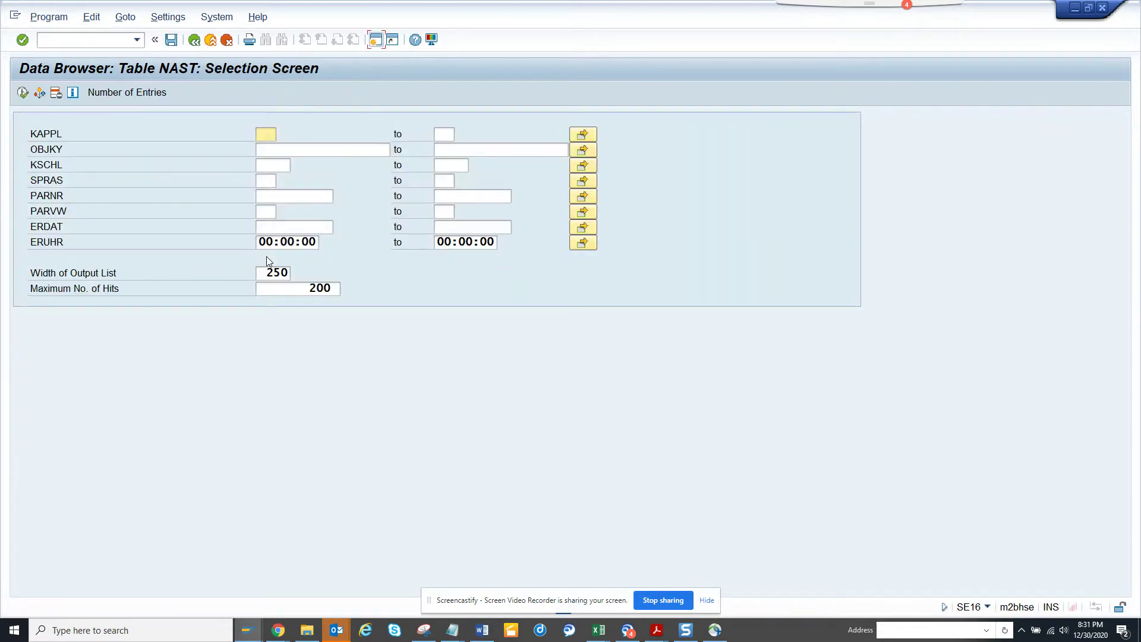
# - Clear the maximum hits limit and list all 1,157 NAST entries
pyautogui.click(299, 287)
pyautogui.click(22, 91)
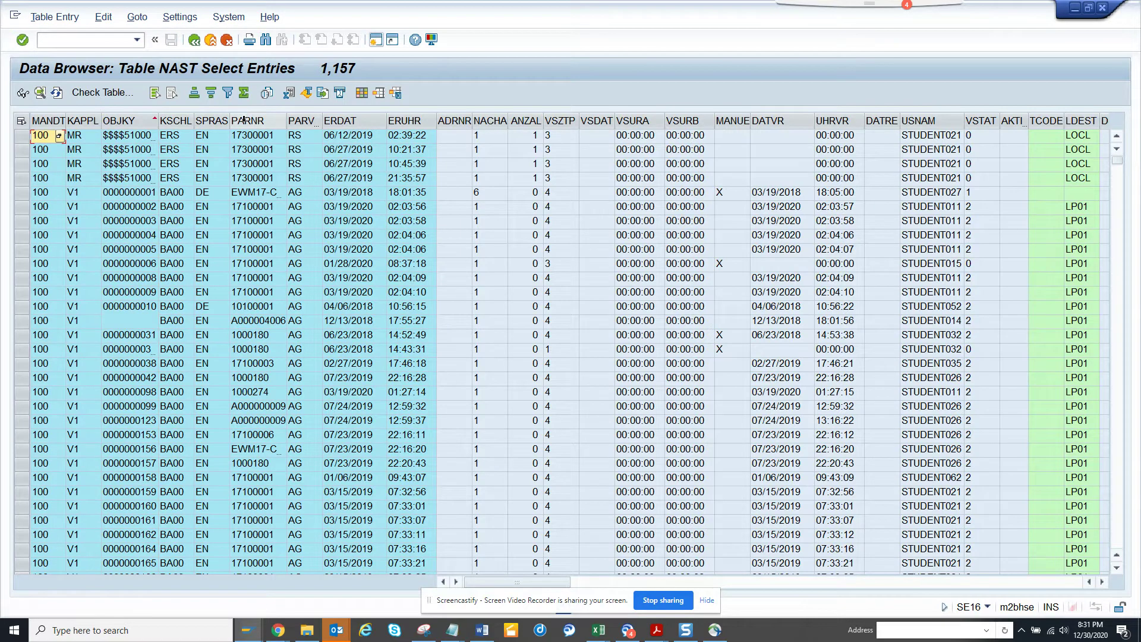
pyautogui.click(138, 370)
pyautogui.click(178, 135)
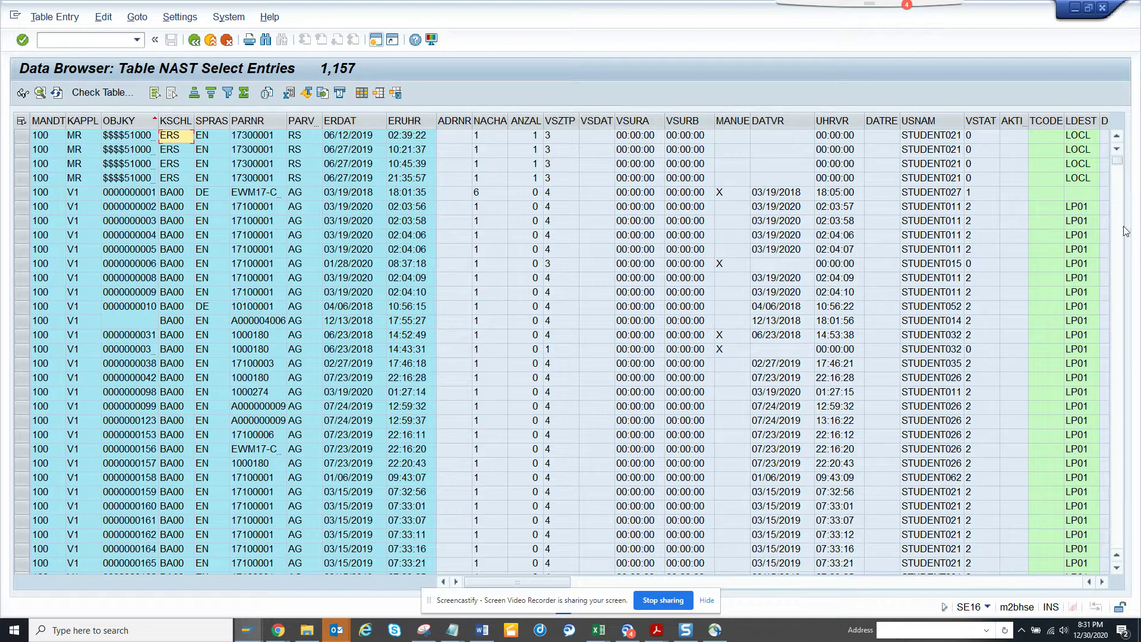
pyautogui.moveTo(1116, 165); pyautogui.dragTo(1139, 442)
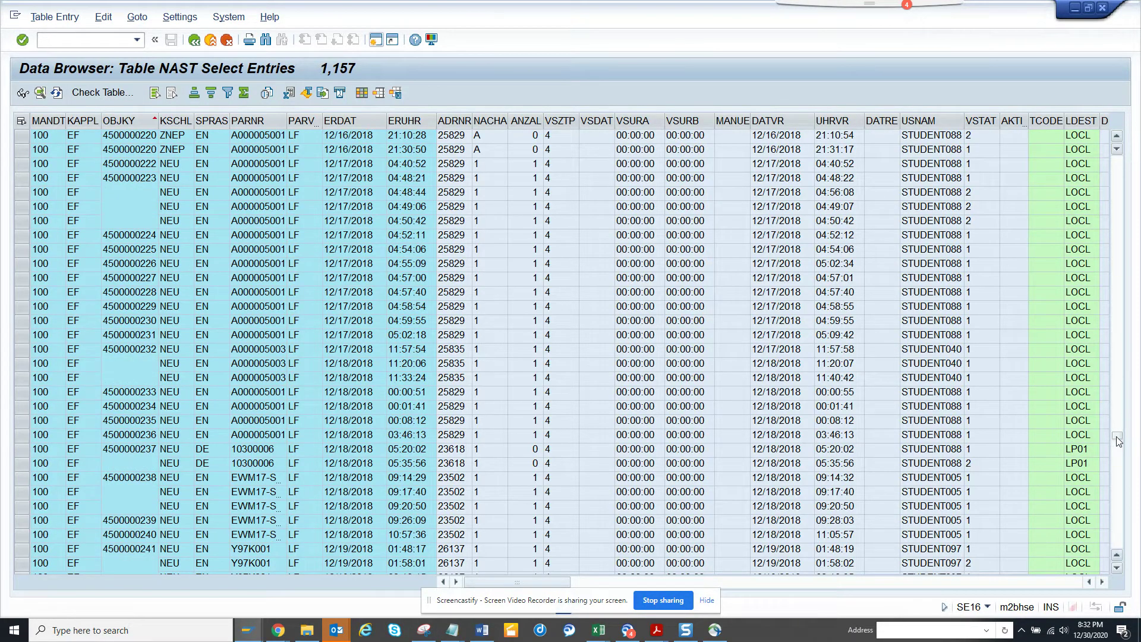
pyautogui.click(129, 396)
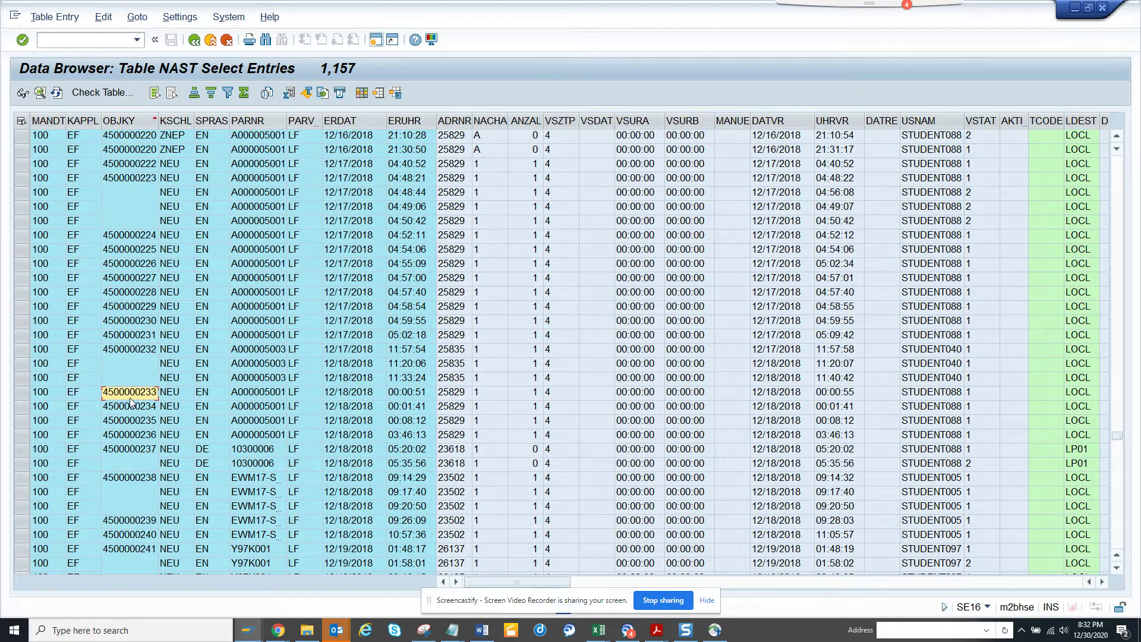
pyautogui.click(130, 402)
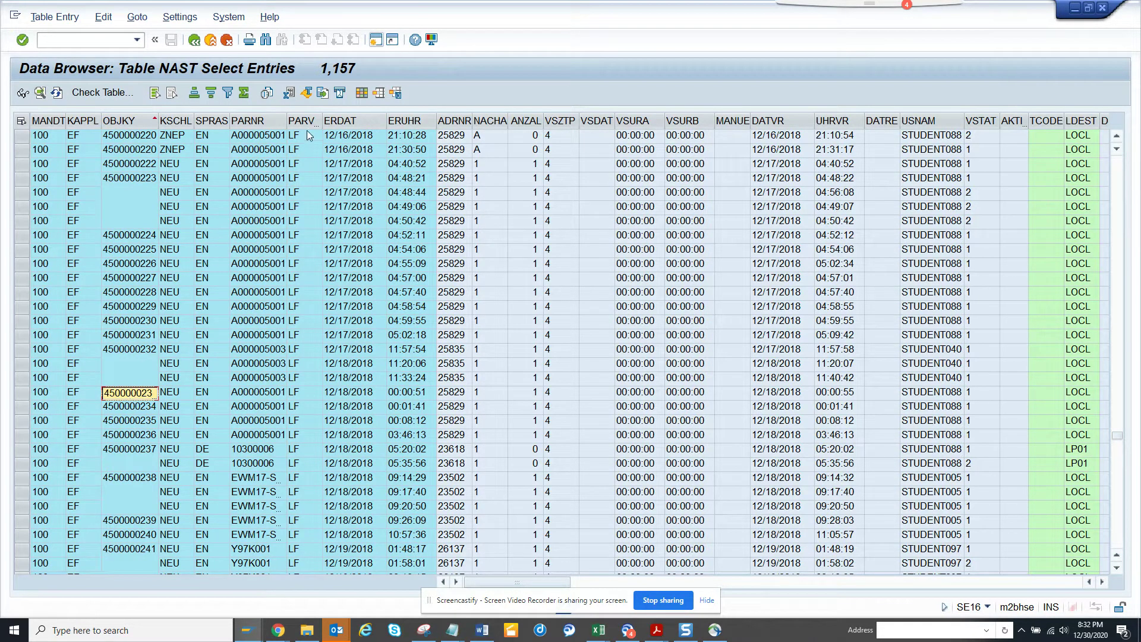
pyautogui.click(376, 41)
pyautogui.write('se')
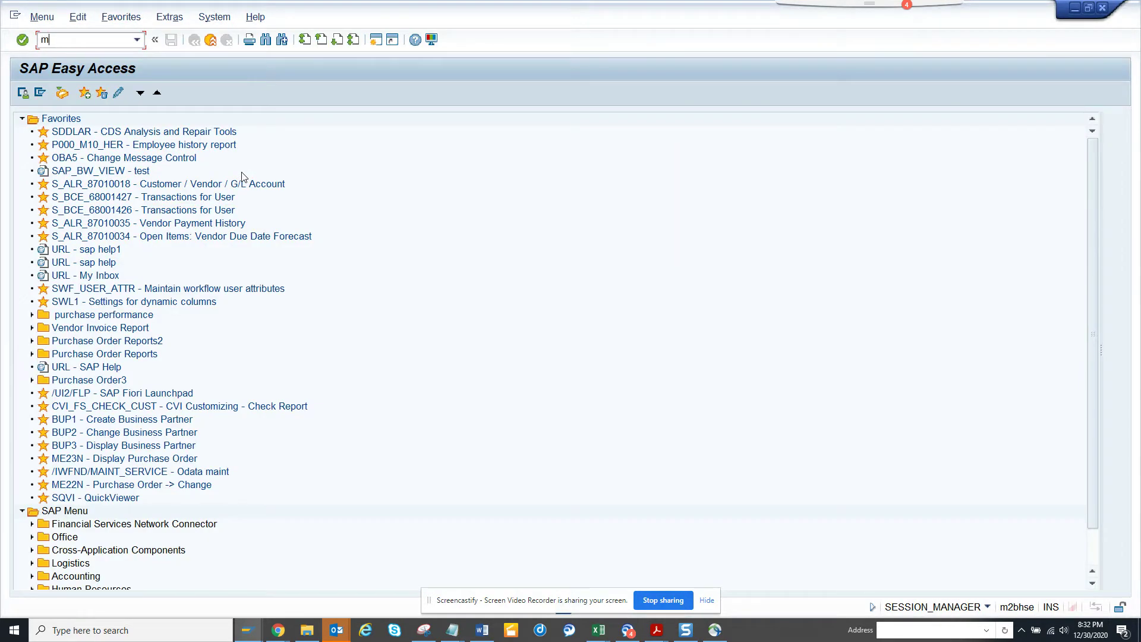
pyautogui.write('16n')
pyautogui.press('Return')
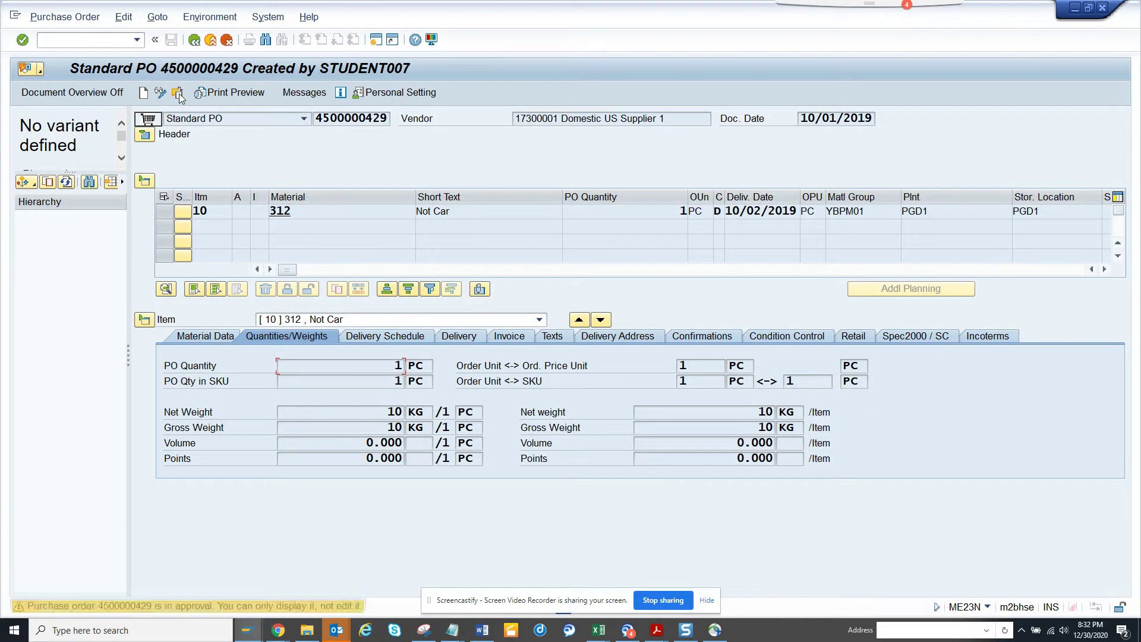
pyautogui.click(178, 94)
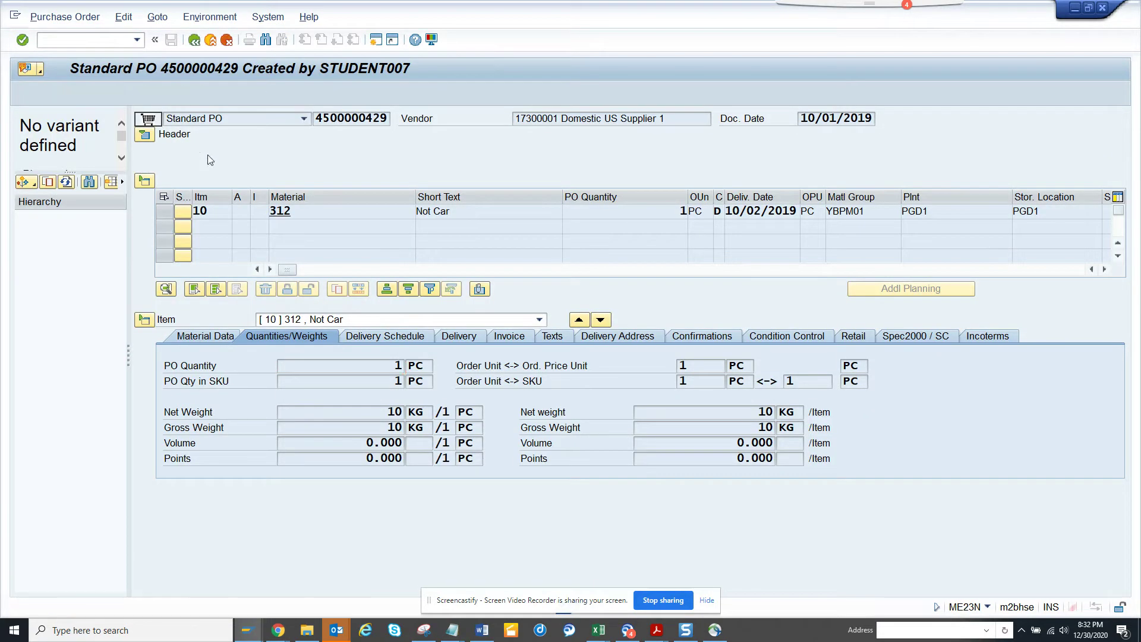
pyautogui.write('4500000233')
pyautogui.press('Return')
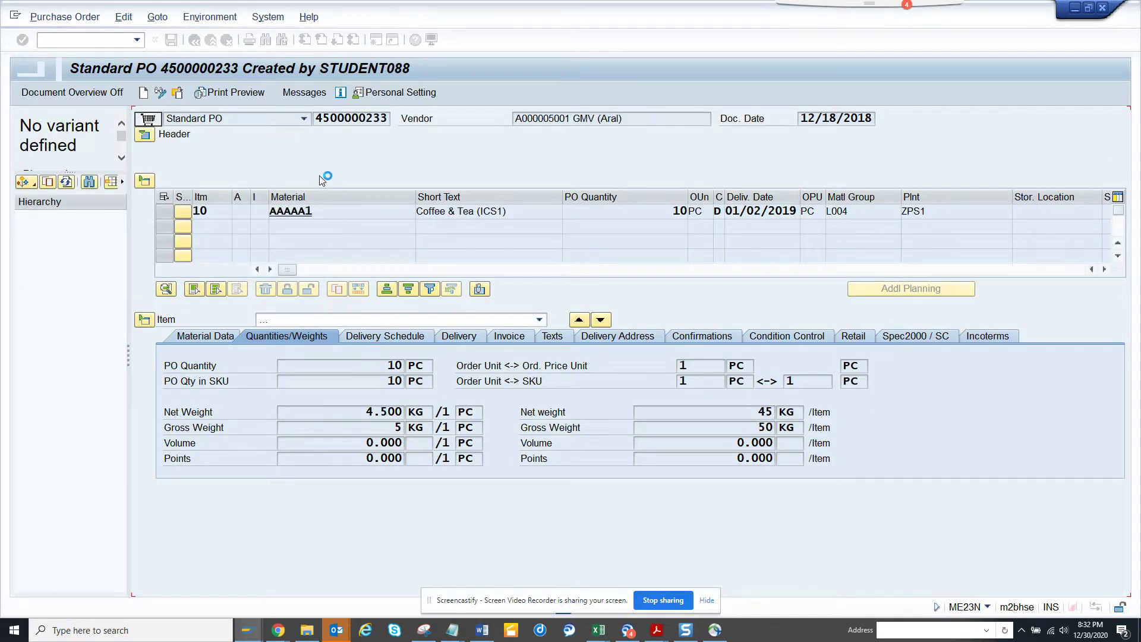
pyautogui.click(298, 92)
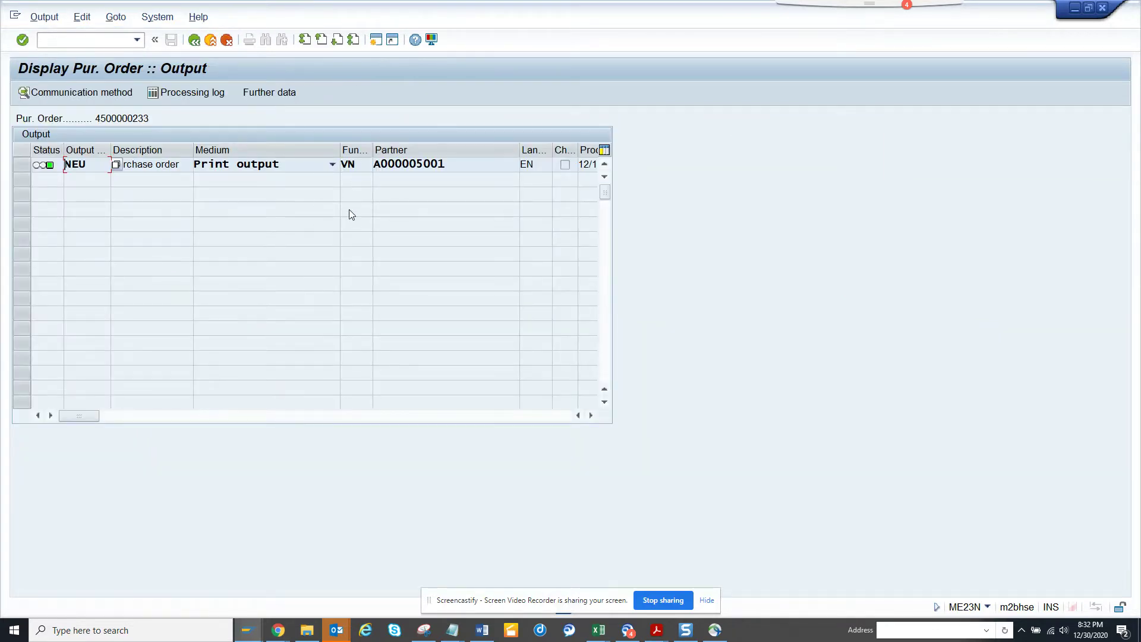
pyautogui.hotkey('alt', 'Tab')
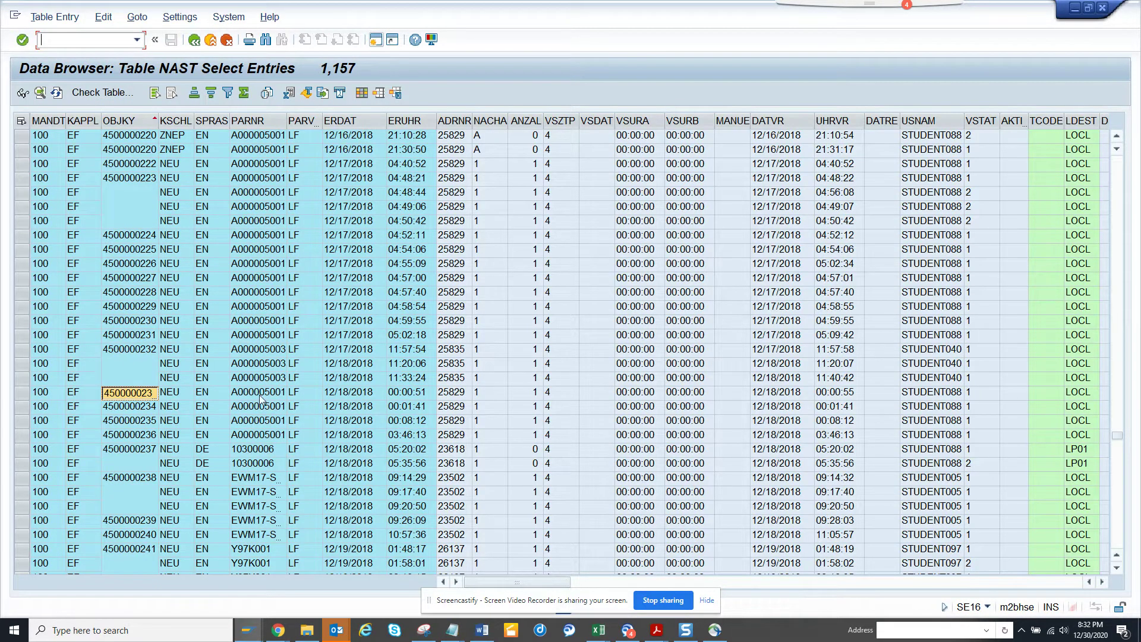
pyautogui.click(269, 392)
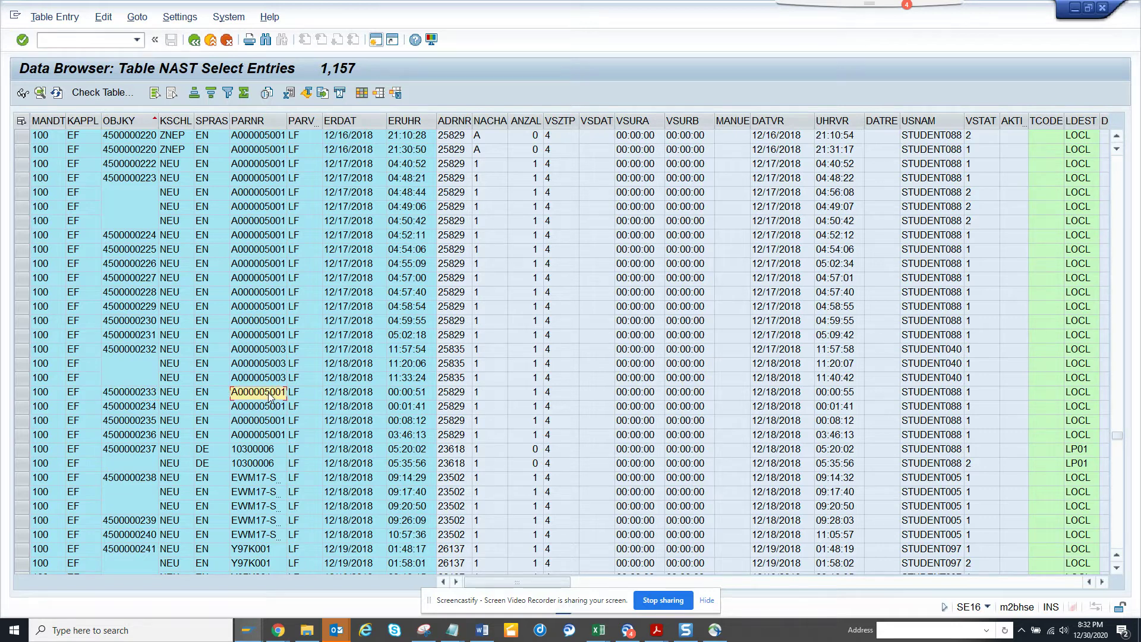
pyautogui.hotkey('alt', 'Tab')
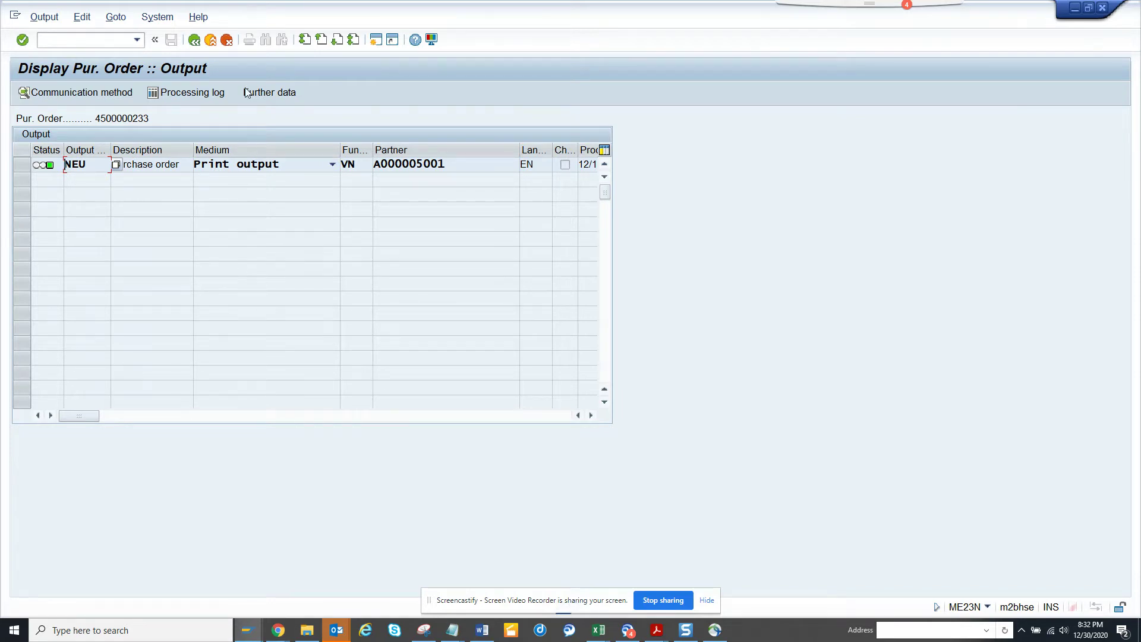
pyautogui.click(192, 92)
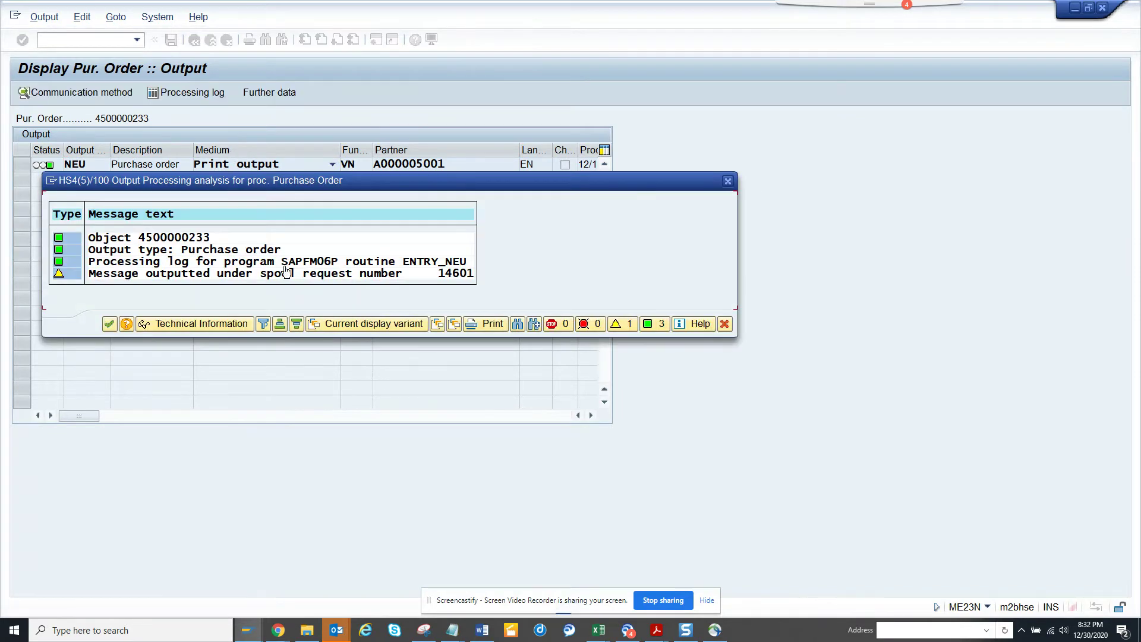
pyautogui.click(728, 181)
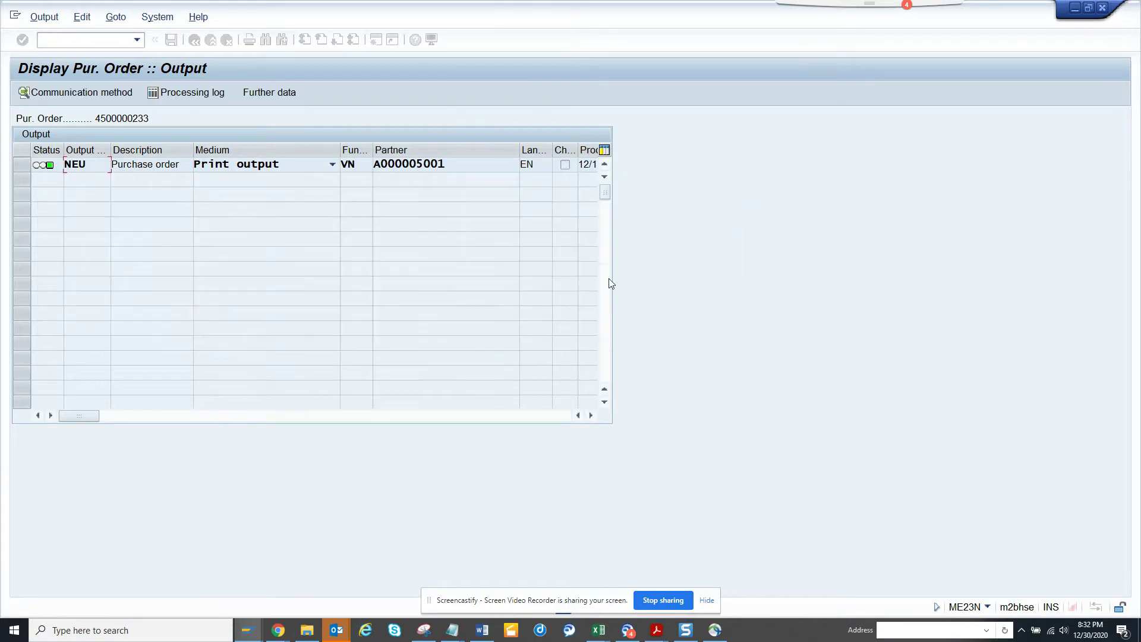
pyautogui.hotkey('alt', 'Tab')
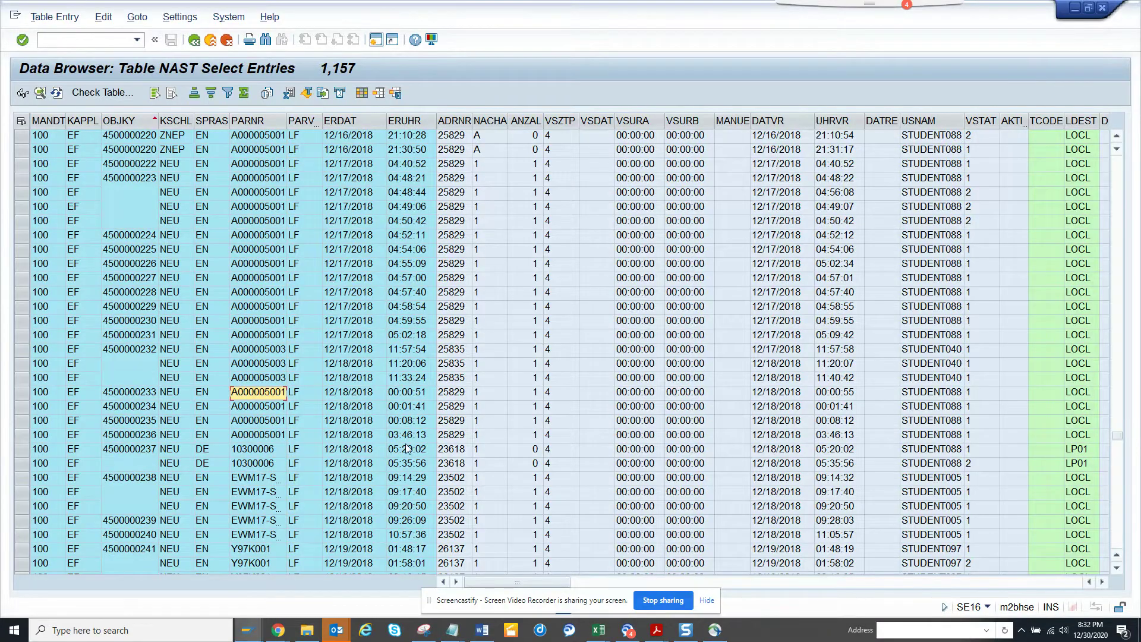
pyautogui.click(407, 448)
pyautogui.press('pagedown')
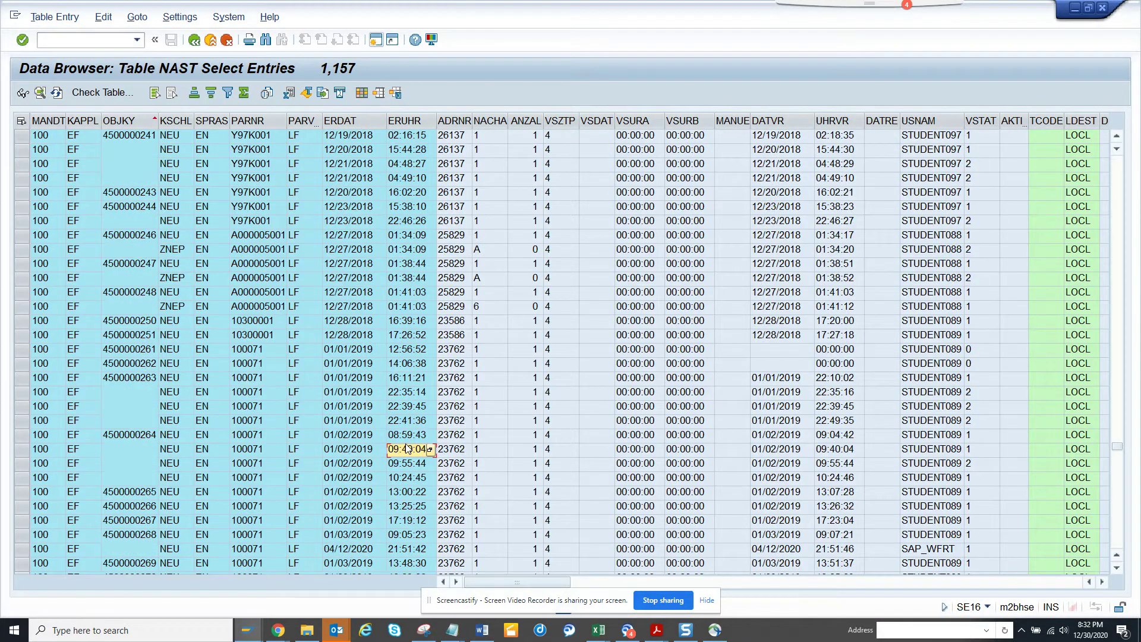
pyautogui.press('pagedown')
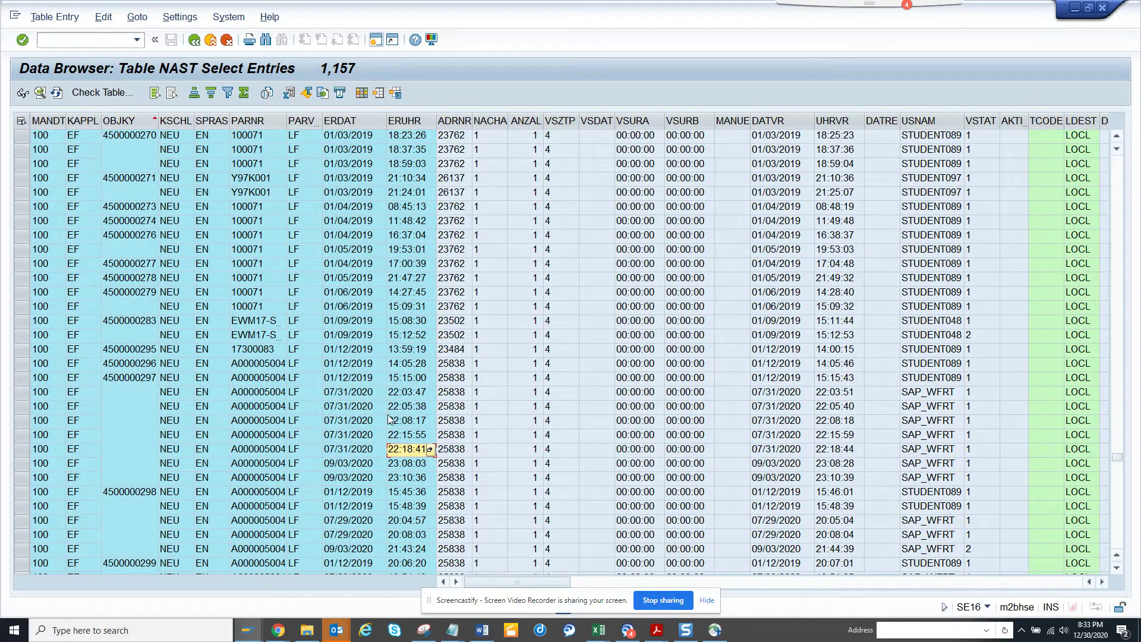
pyautogui.click(308, 363)
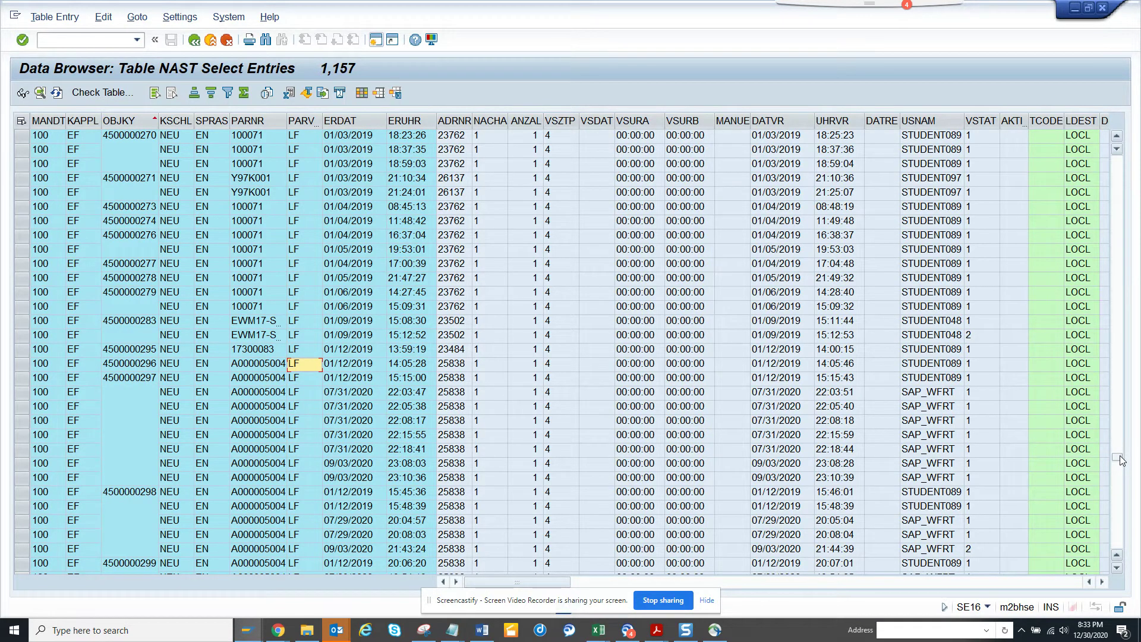
pyautogui.moveTo(1119, 456); pyautogui.dragTo(1112, 132)
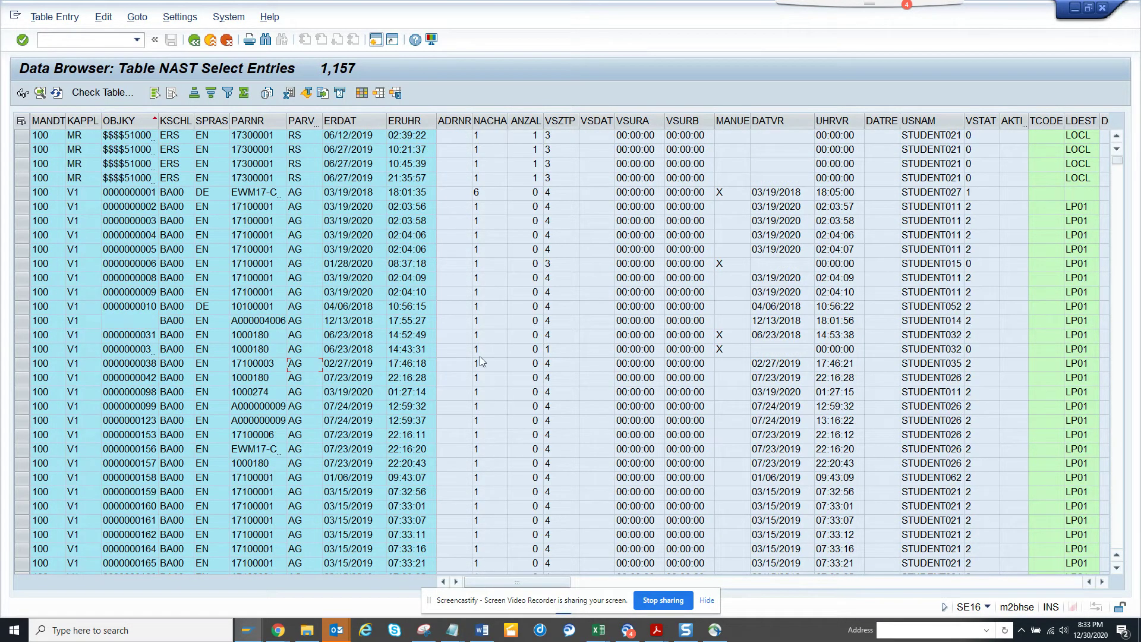
pyautogui.click(144, 279)
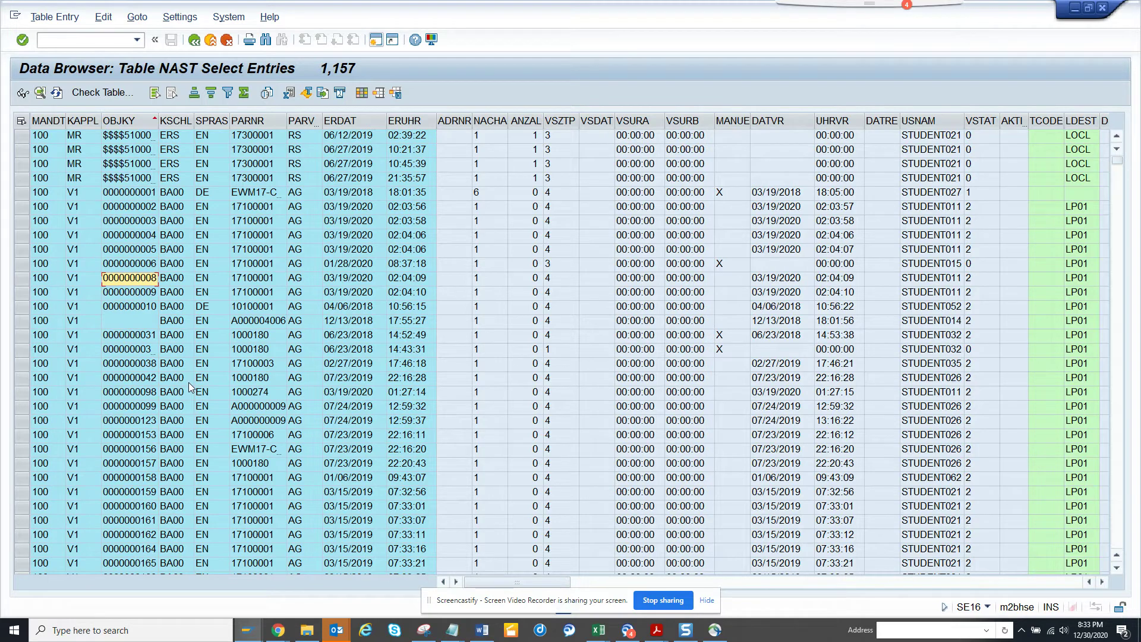
pyautogui.press('pagedown')
pyautogui.press('pagedown')
pyautogui.press('pagedown')
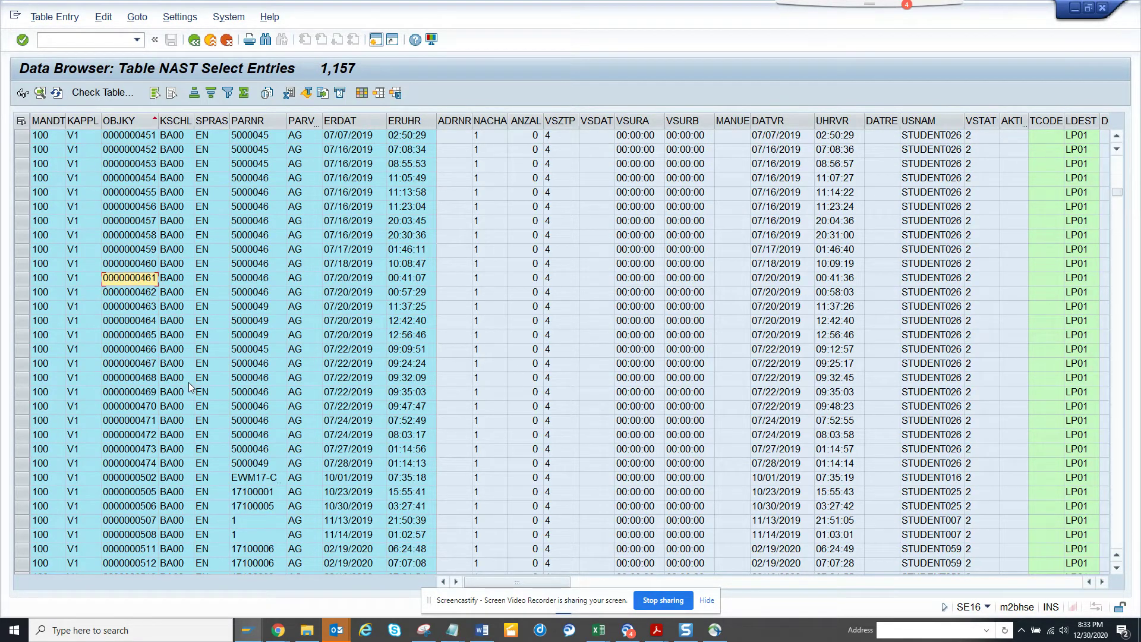
pyautogui.doubleClick(129, 280)
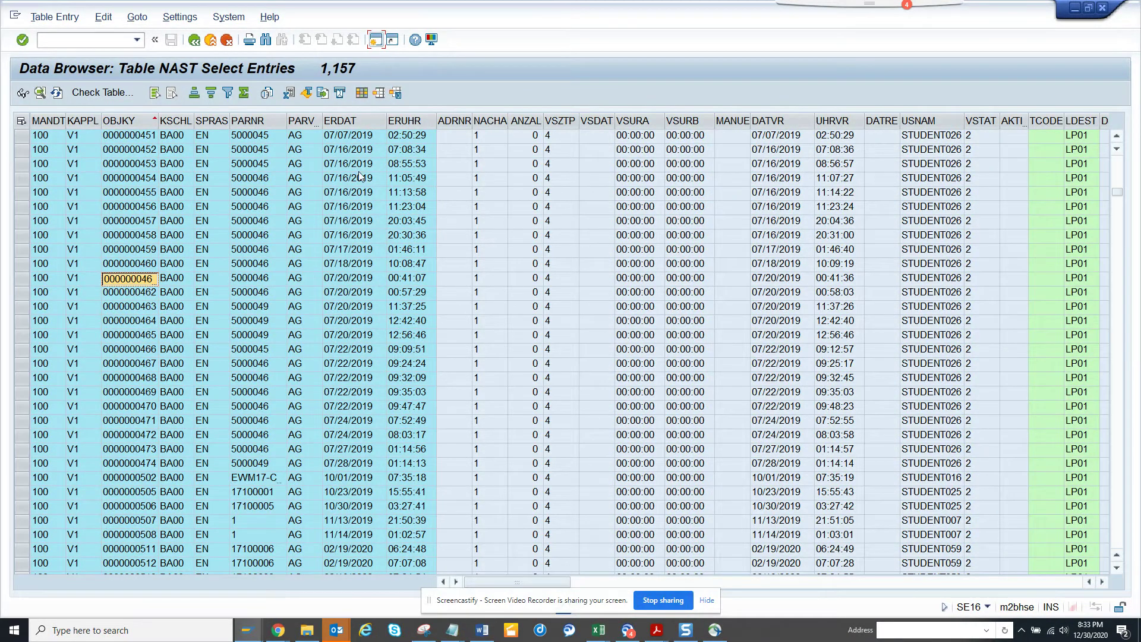
pyautogui.write('/n')
pyautogui.press('Return')
pyautogui.write('va0')
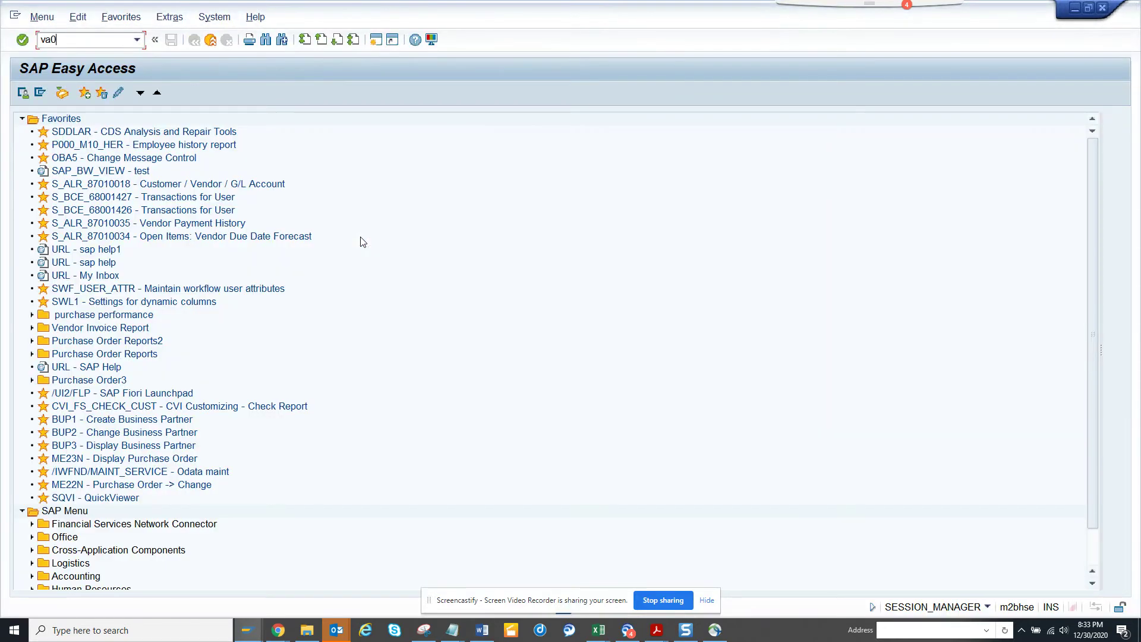
pyautogui.write('3')
pyautogui.press('Return')
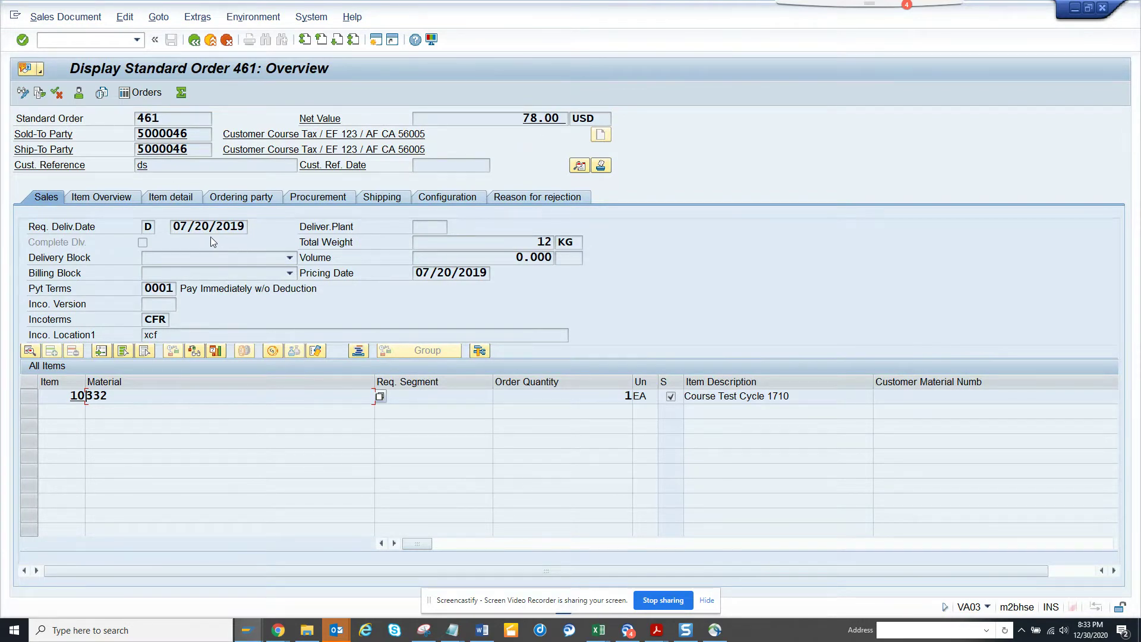
pyautogui.click(159, 17)
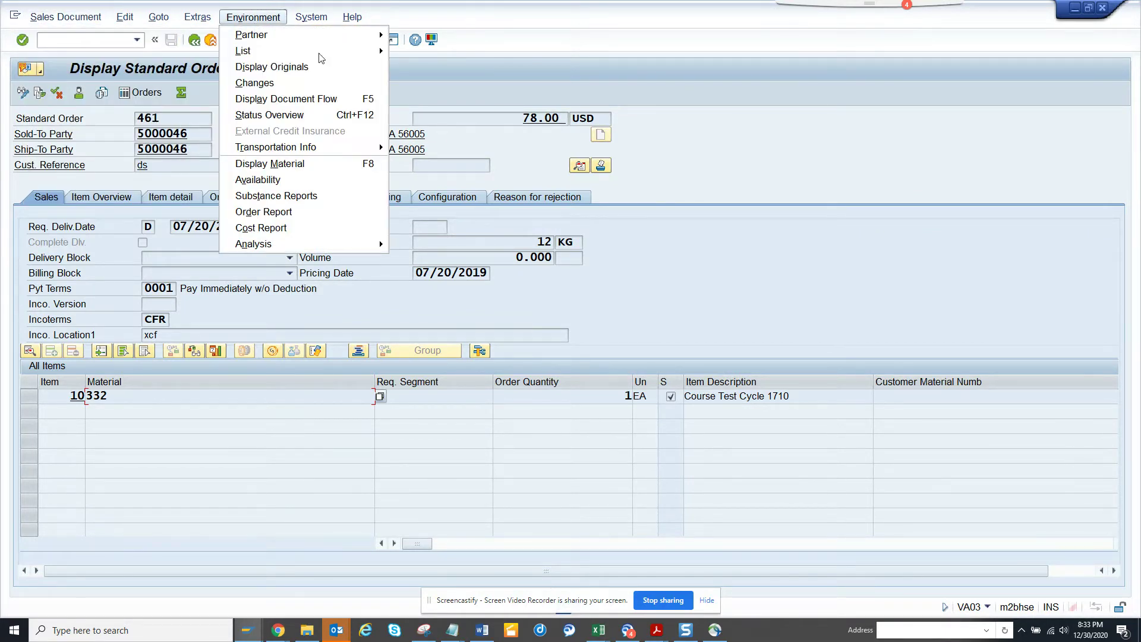
pyautogui.moveTo(253, 17)
pyautogui.hotkey('alt', 'Tab')
pyautogui.hotkey('alt', 'Tab')
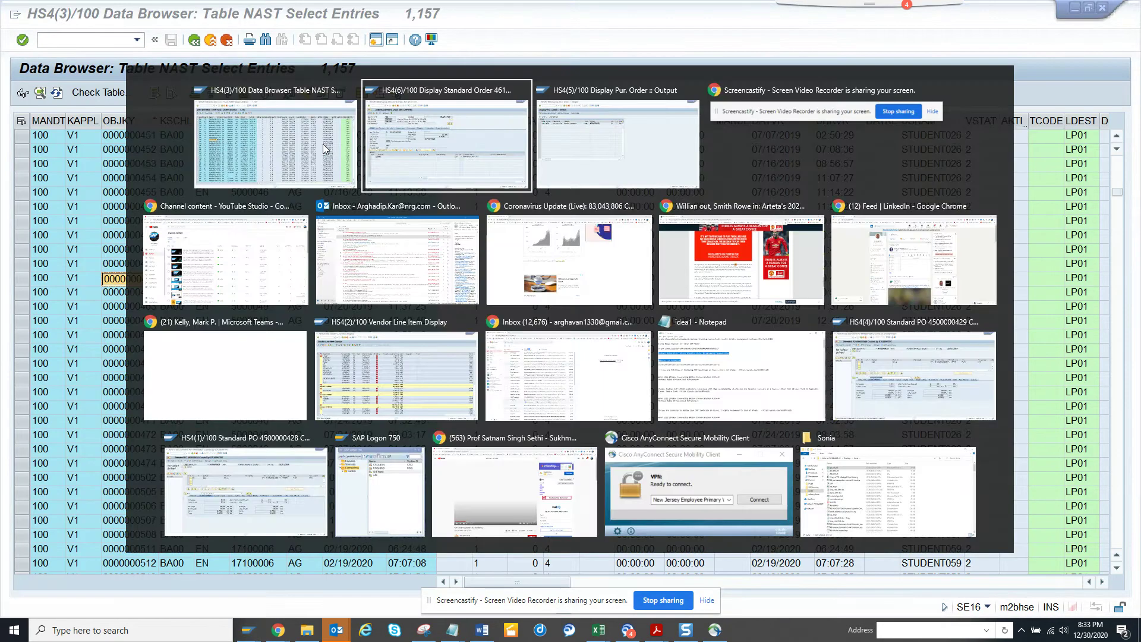
pyautogui.click(193, 41)
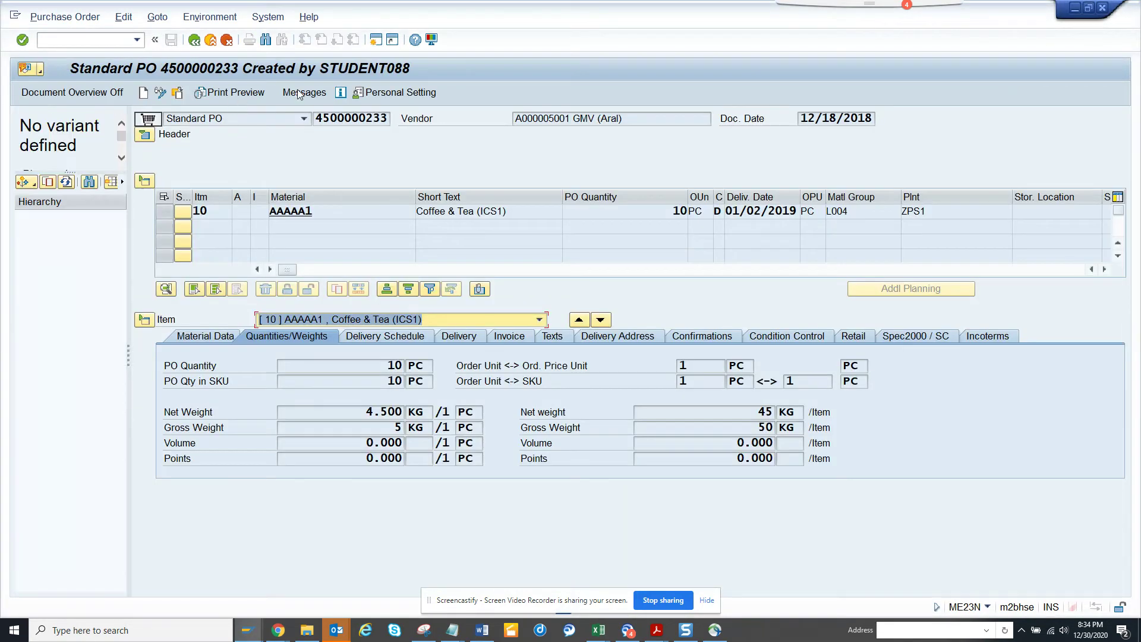
pyautogui.hotkey('alt', 'Tab')
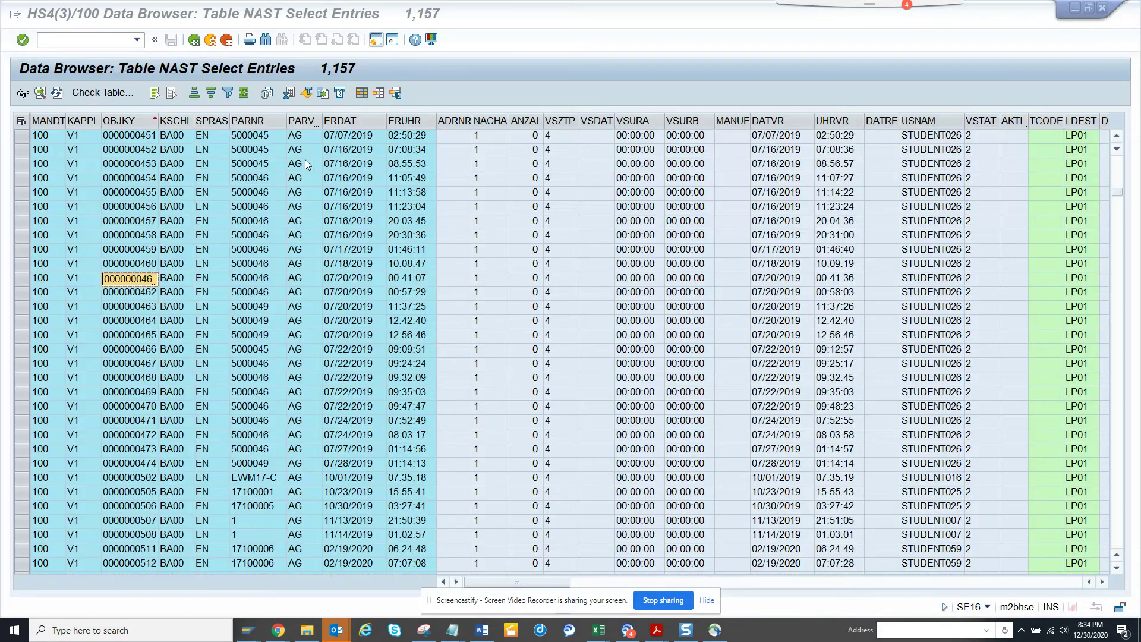
pyautogui.hotkey('alt', 'Tab')
pyautogui.hotkey('alt', 'Tab')
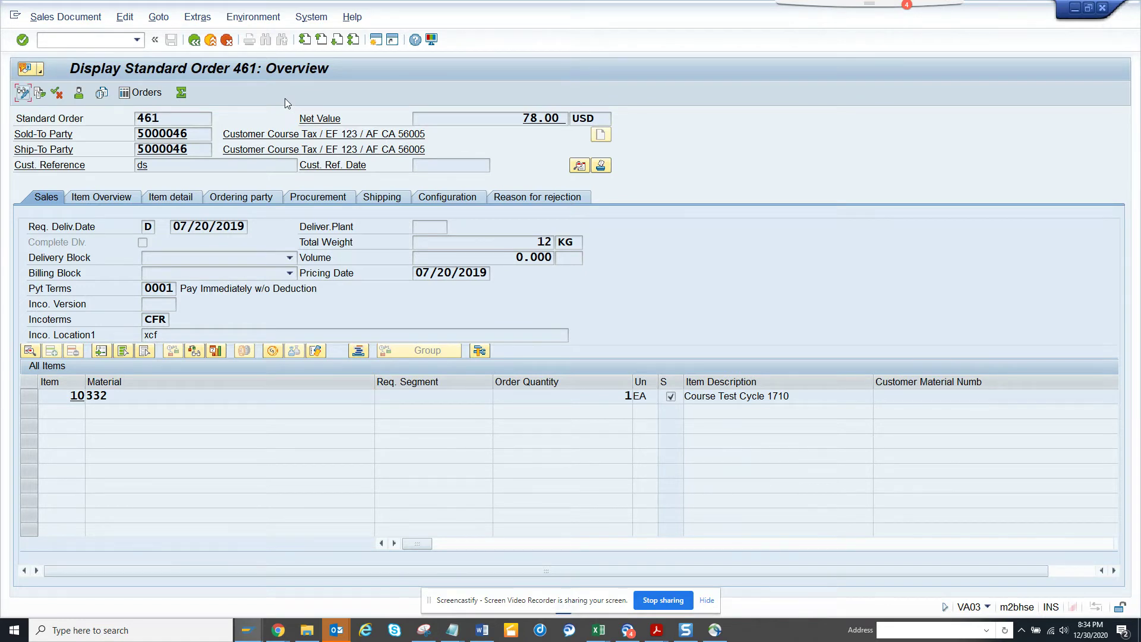
pyautogui.click(253, 17)
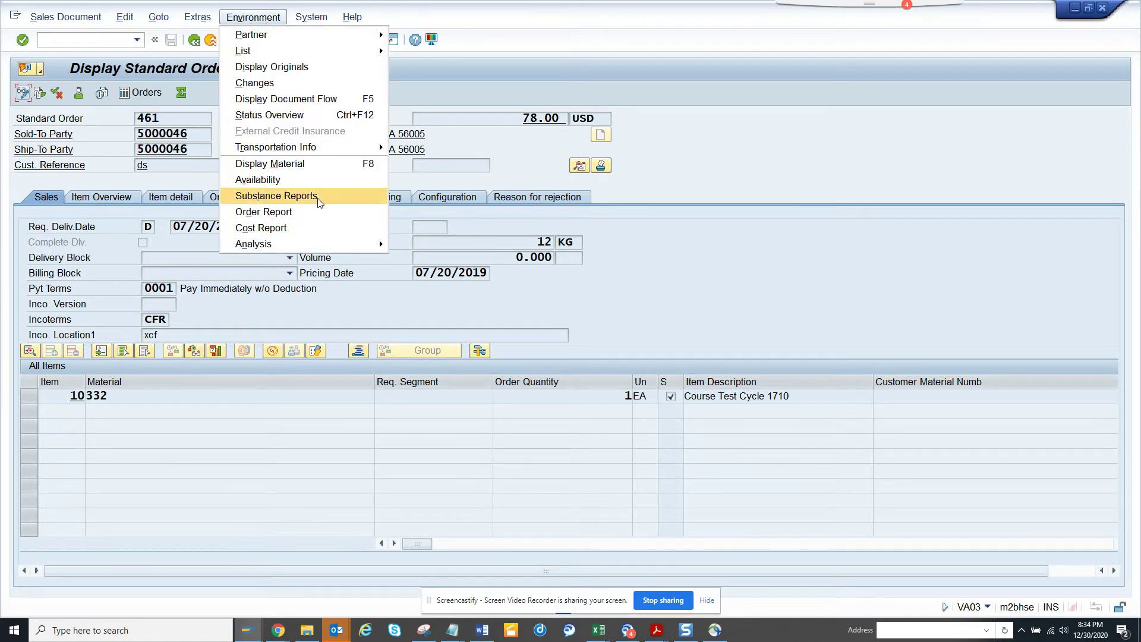
pyautogui.moveTo(267, 244)
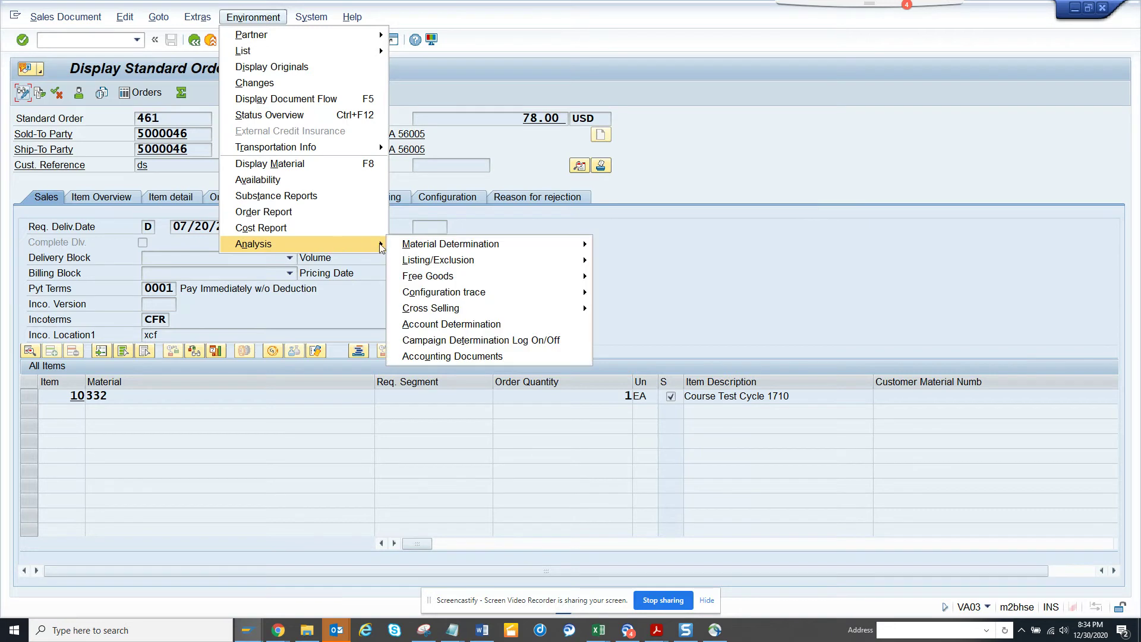
pyautogui.click(516, 184)
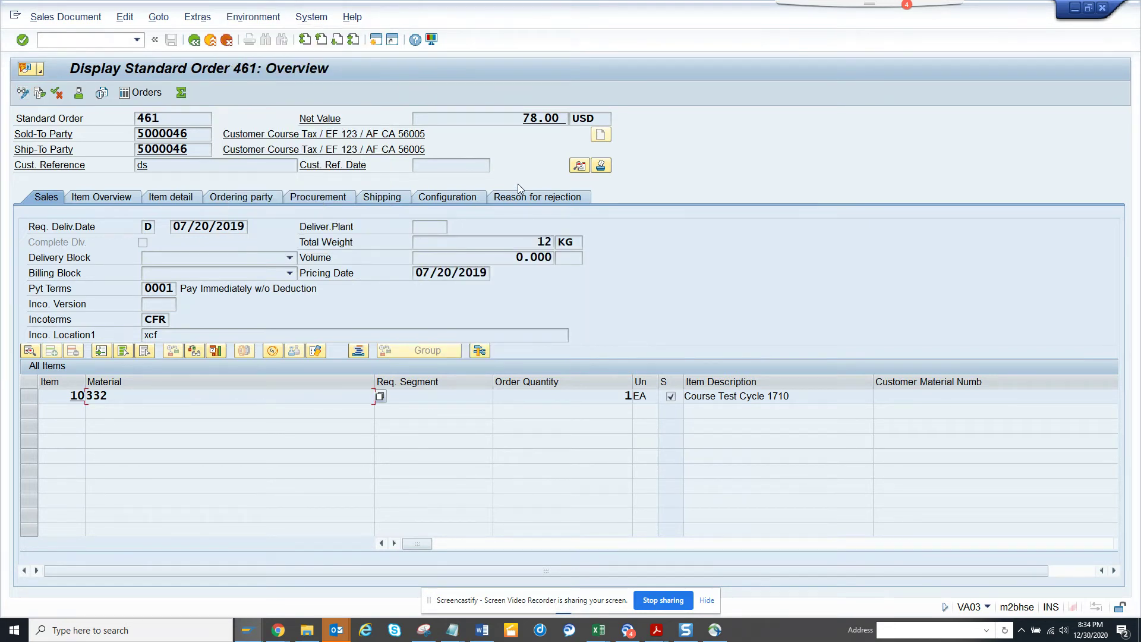
pyautogui.click(145, 93)
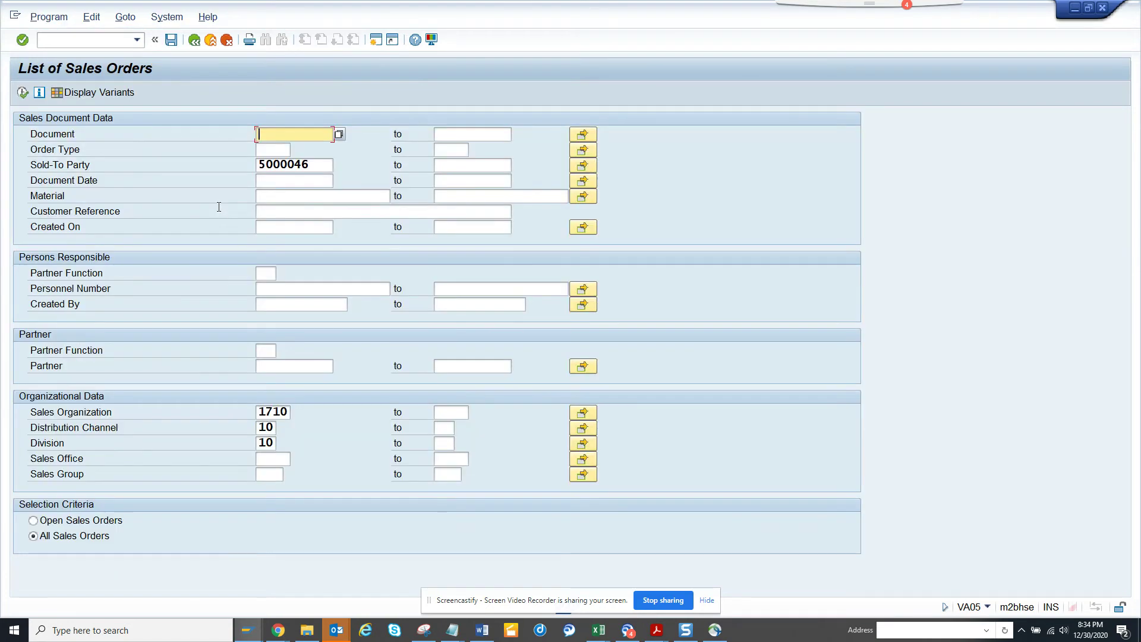
pyautogui.click(203, 42)
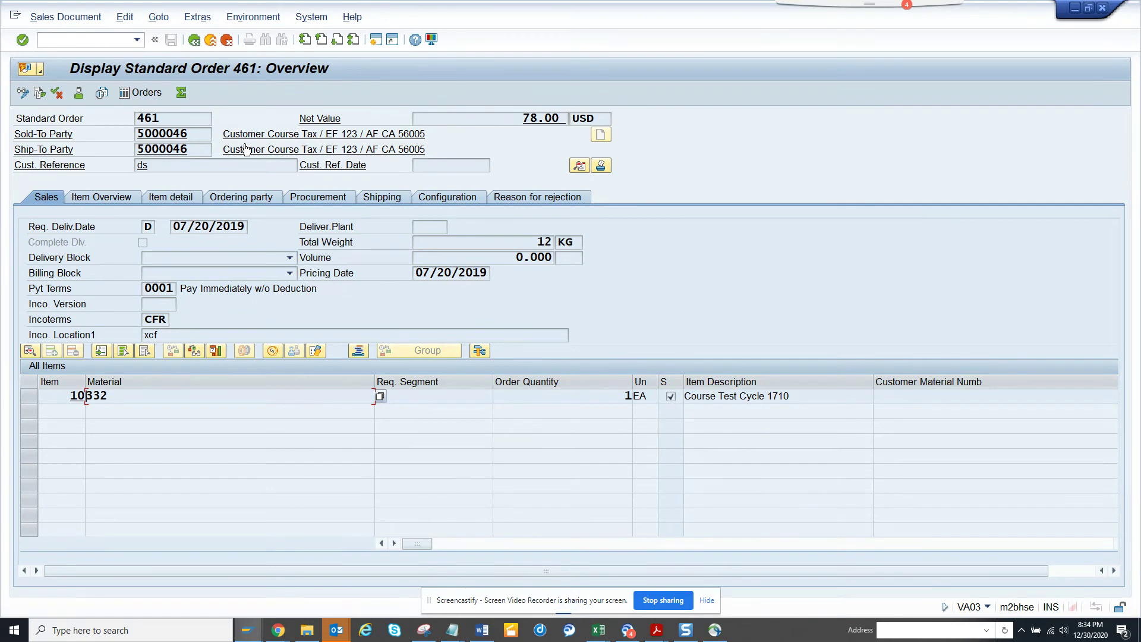